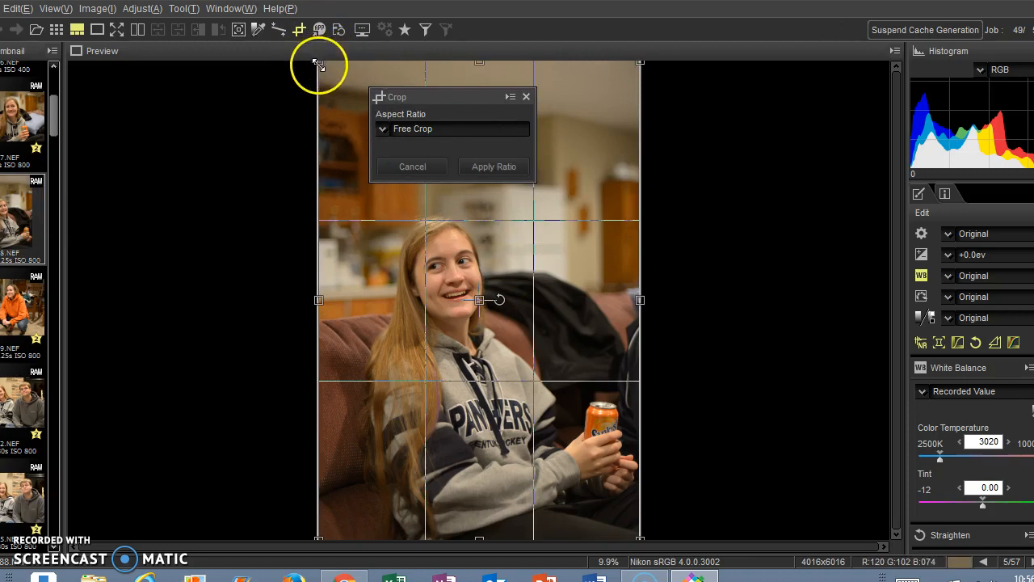
# Apply a 4:3 crop ratio to the portrait photo and turn the crop frame to vertical orientation
pyautogui.click(461, 129)
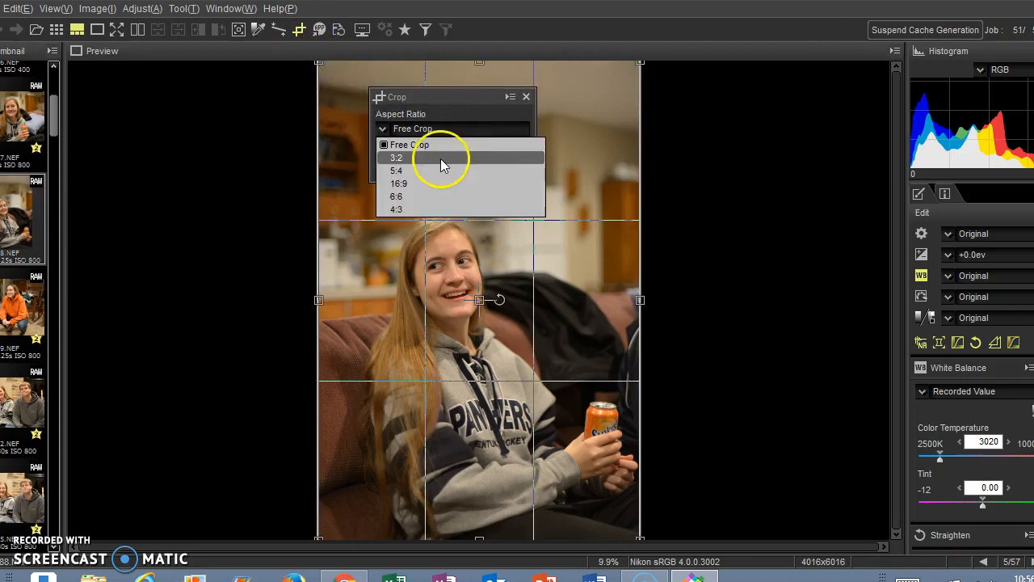
pyautogui.click(396, 212)
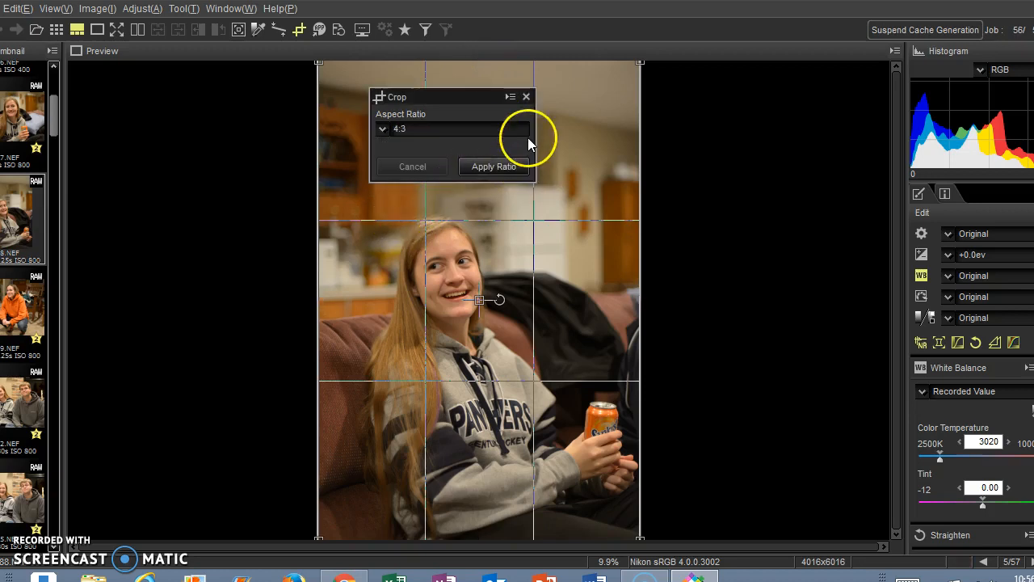
pyautogui.click(499, 161)
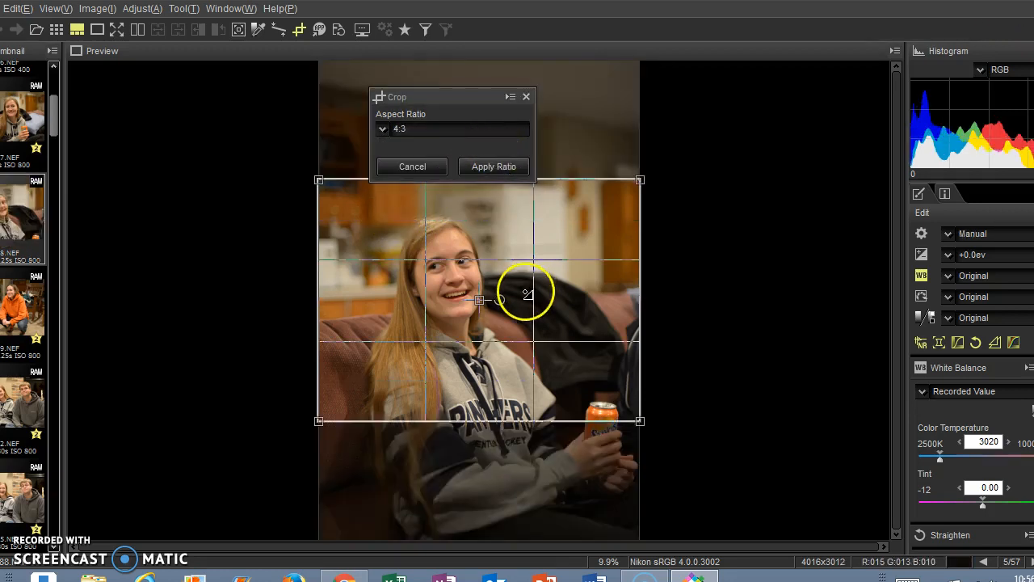
pyautogui.click(499, 300)
# Move and enlarge the crop frame around the seated woman to about 3543 × 4723 pixels, then close the Crop tool
pyautogui.moveTo(474, 300); pyautogui.dragTo(506, 376)
pyautogui.moveTo(389, 219); pyautogui.dragTo(312, 161)
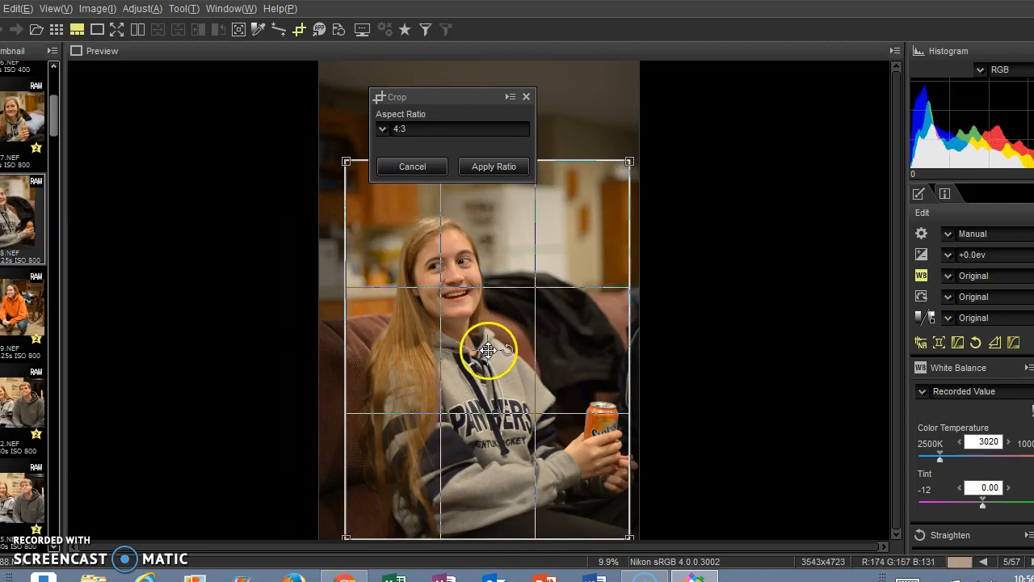
pyautogui.moveTo(485, 347); pyautogui.dragTo(480, 352)
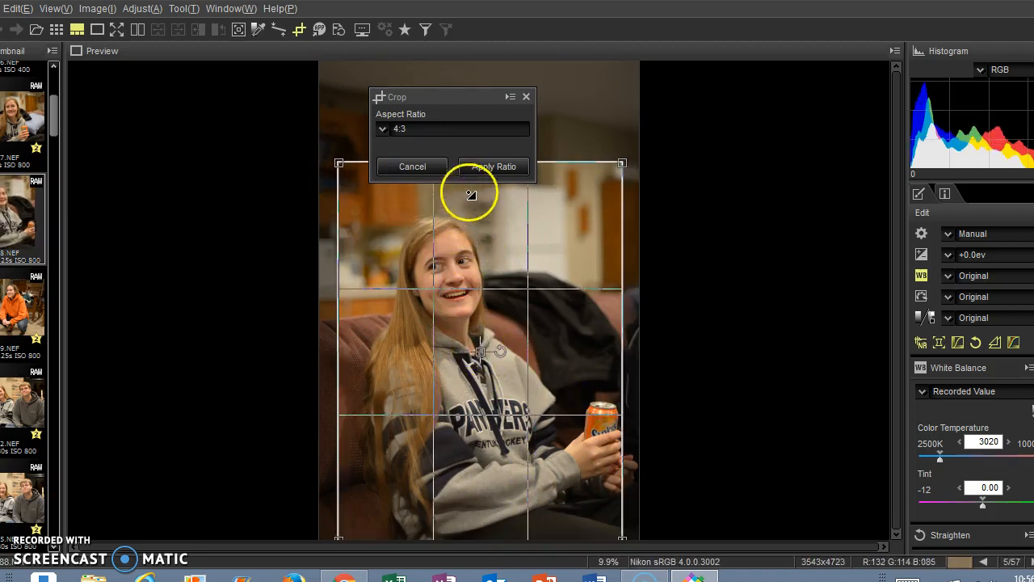
pyautogui.click(527, 98)
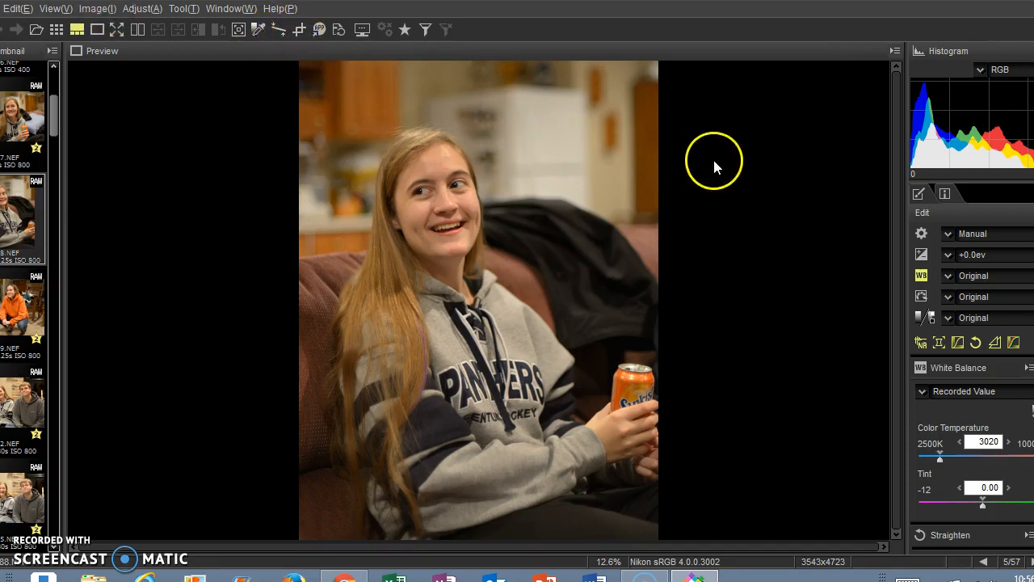
# Set the photo's Tone brightness to 7 and raise the contrast slightly
pyautogui.click(921, 321)
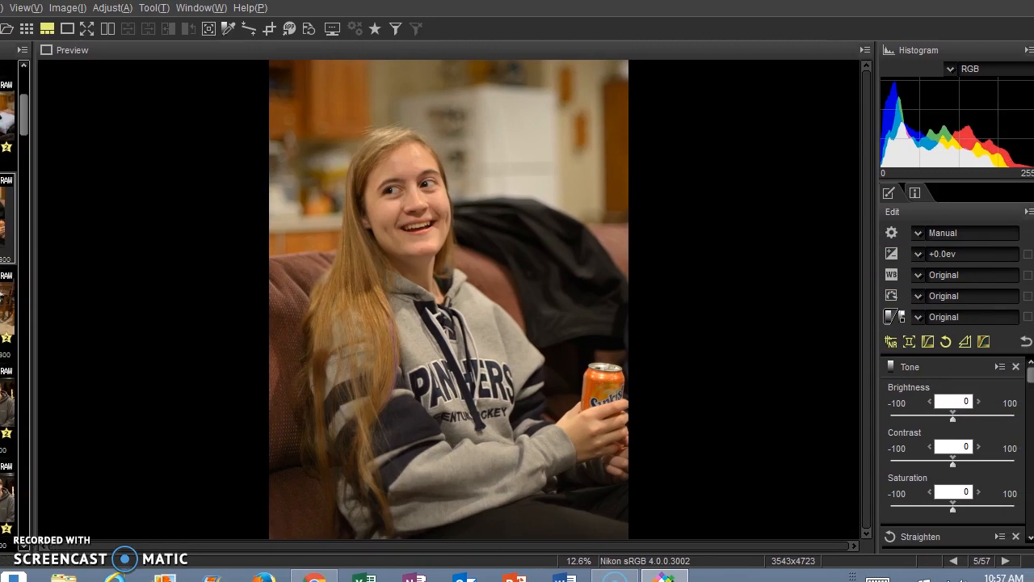
pyautogui.moveTo(1027, 376)
pyautogui.mouseDown()
pyautogui.moveTo(1016, 530)
pyautogui.moveTo(1011, 374)
pyautogui.mouseUp()
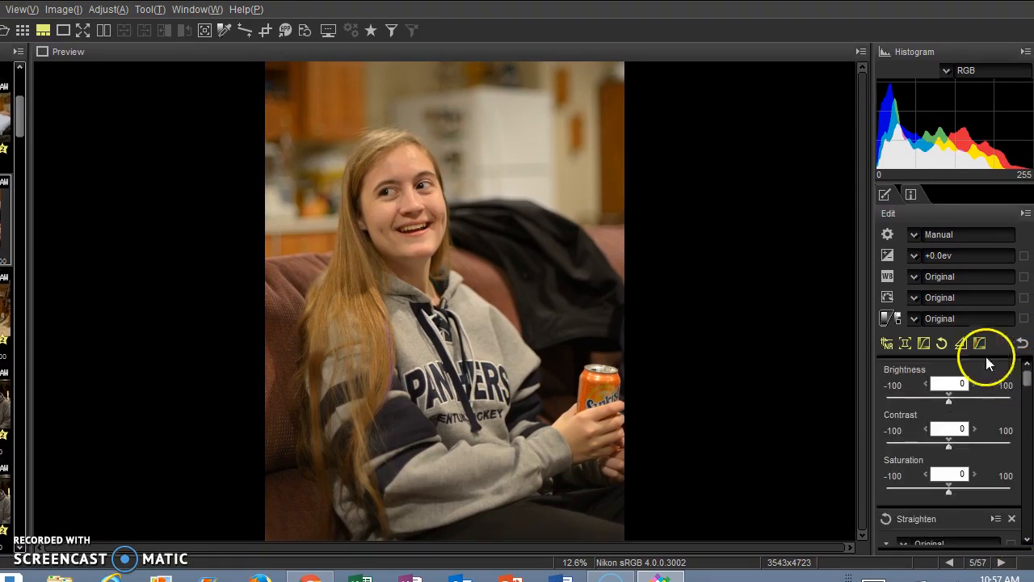
pyautogui.click(961, 344)
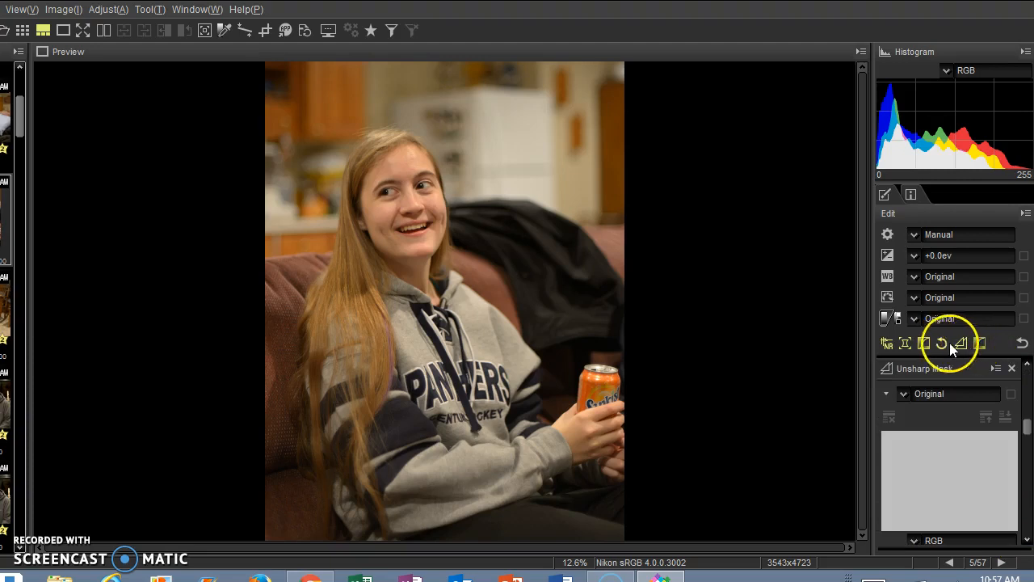
pyautogui.click(884, 318)
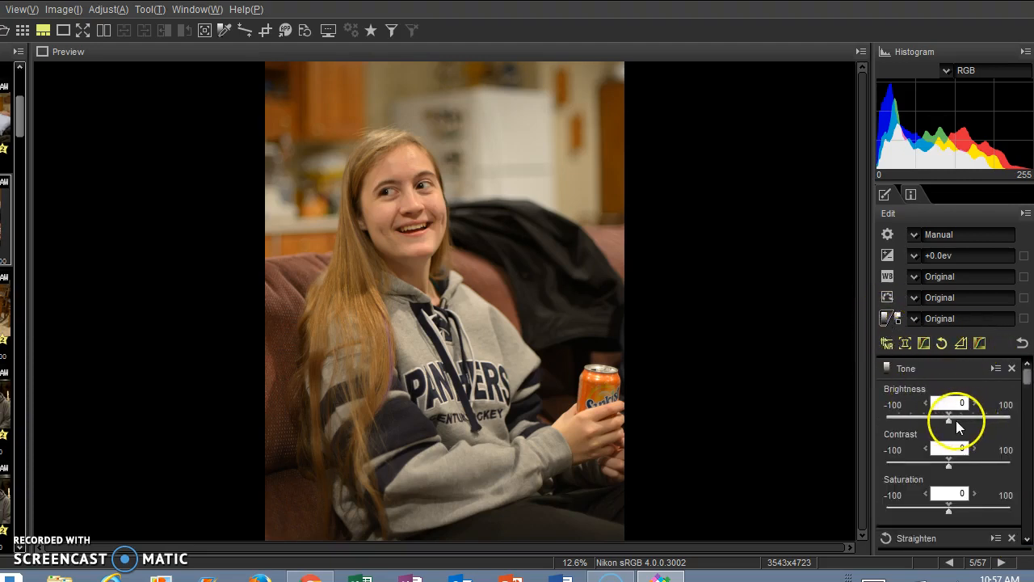
pyautogui.moveTo(950, 427); pyautogui.dragTo(951, 516)
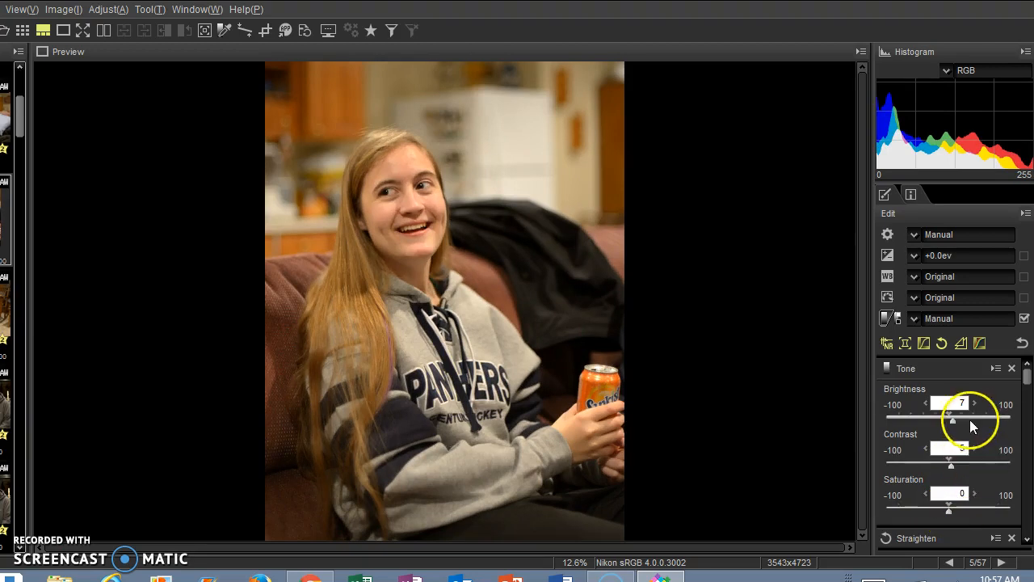
# Try Highlight Protection at 100 and Shadow Protection at 15, returning each to 0
pyautogui.click(897, 321)
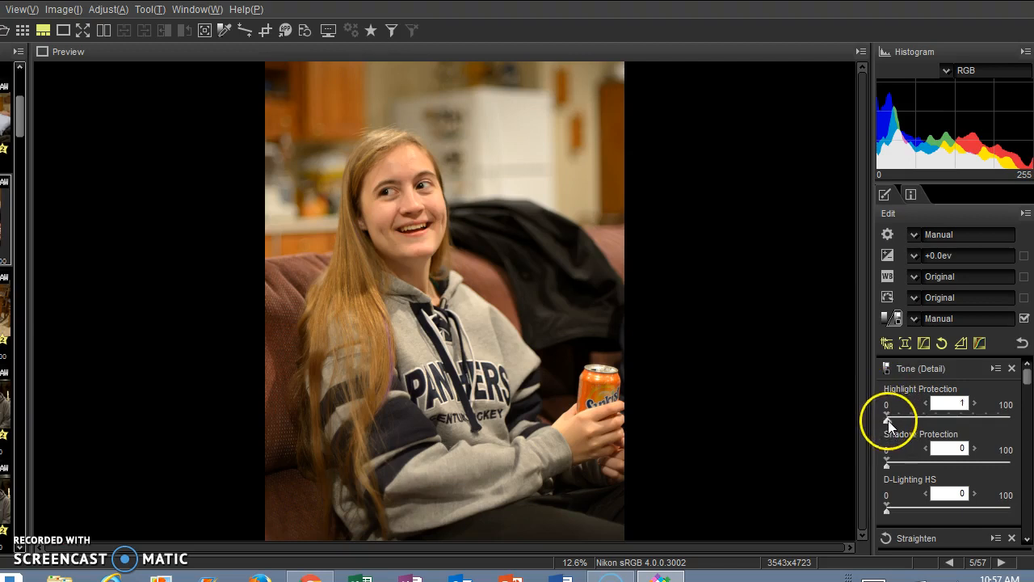
pyautogui.moveTo(887, 420); pyautogui.dragTo(1010, 419)
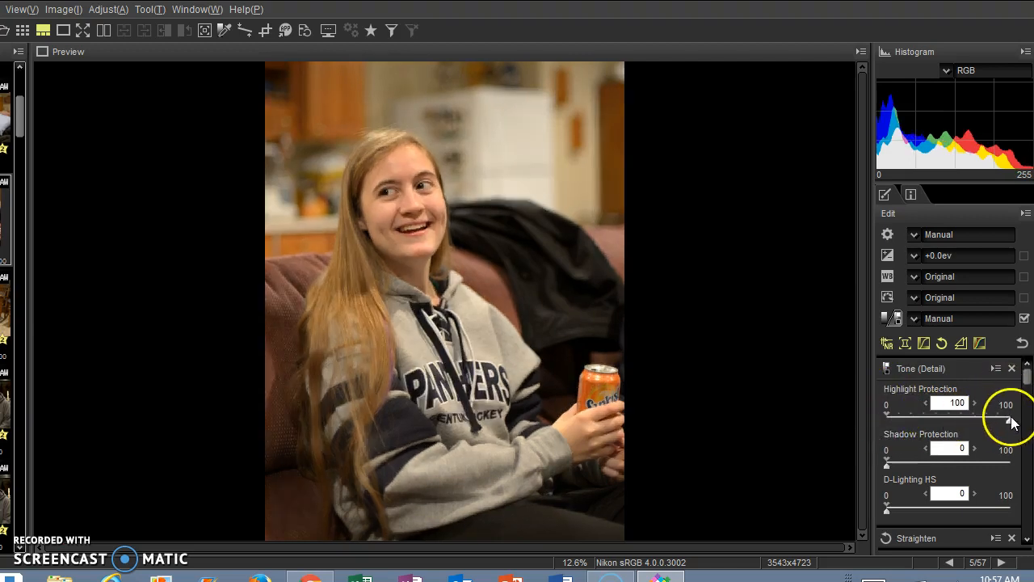
pyautogui.moveTo(1011, 421); pyautogui.dragTo(873, 415)
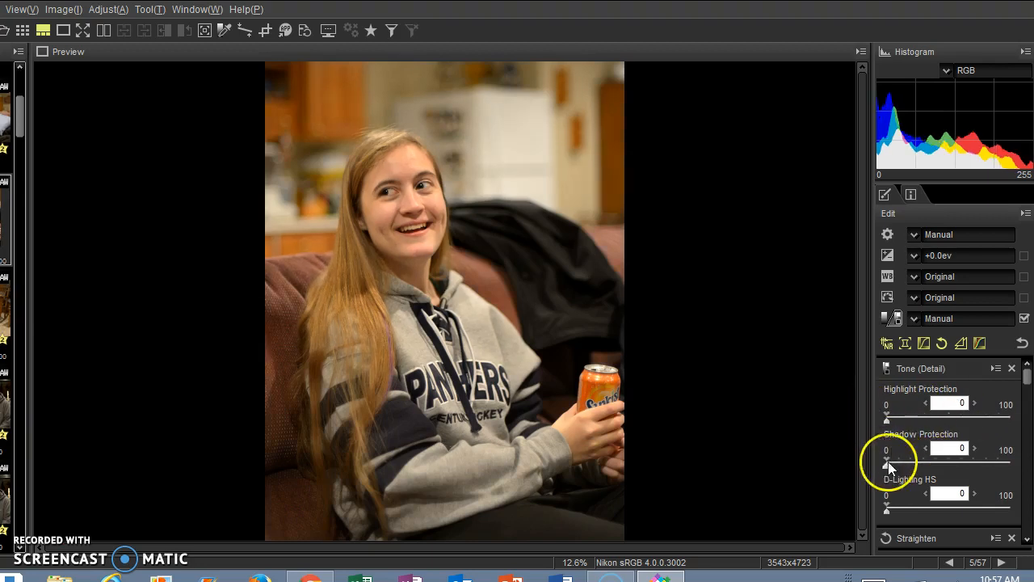
pyautogui.moveTo(886, 466); pyautogui.dragTo(905, 467)
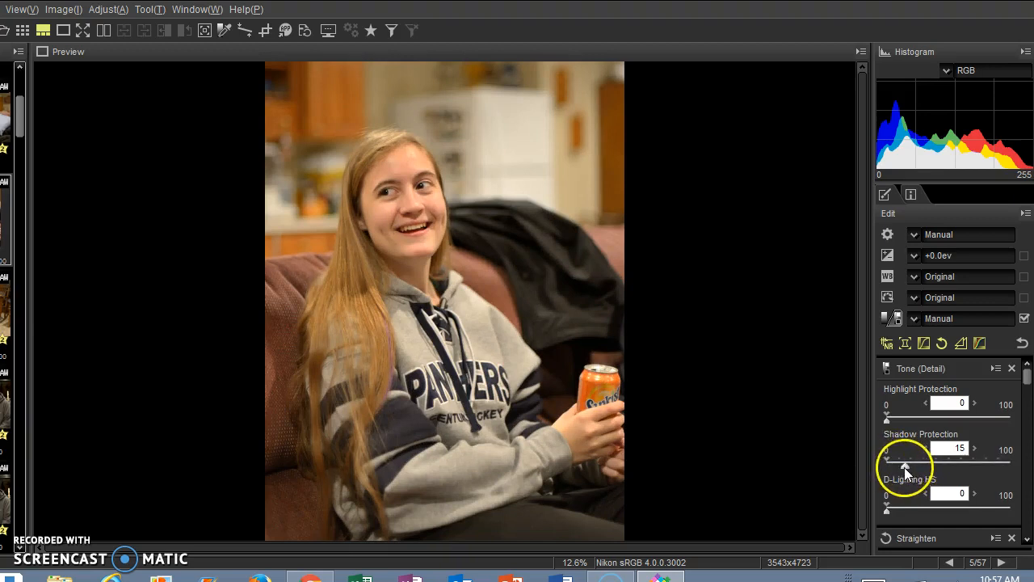
pyautogui.moveTo(898, 462); pyautogui.dragTo(879, 467)
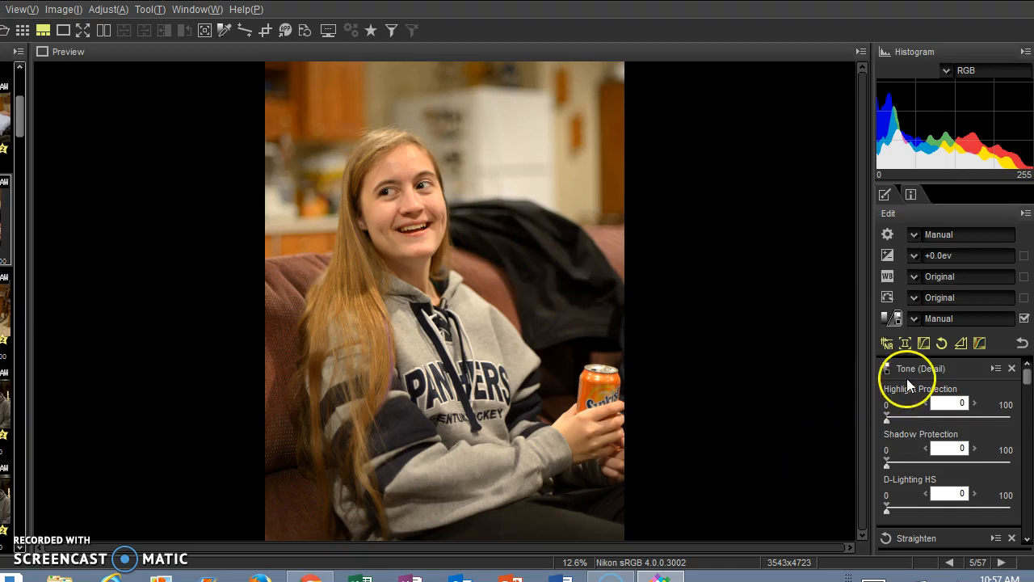
# Fine-tune the white balance color temperature and adjust the Unsharp Mask intensity
pyautogui.click(888, 278)
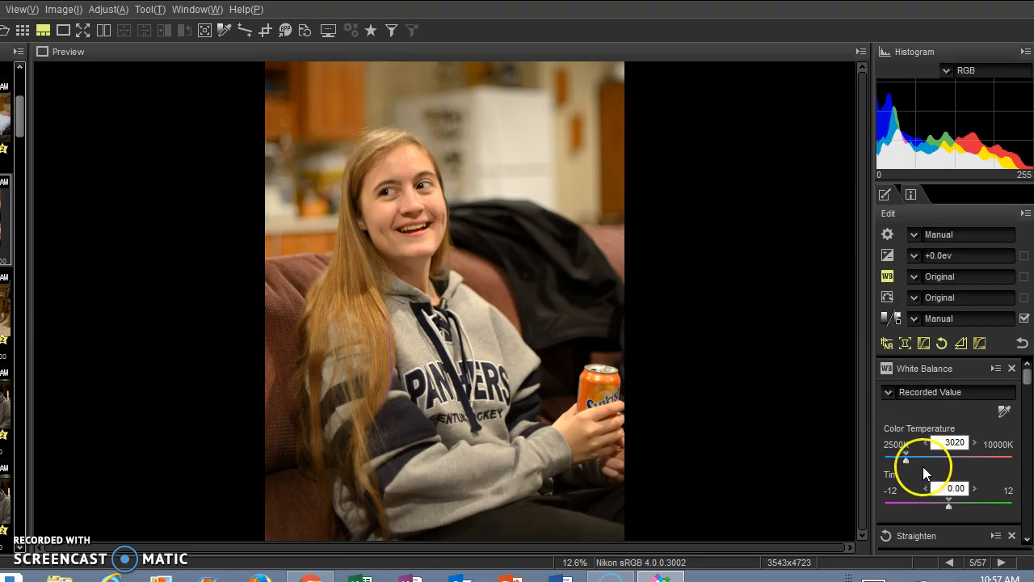
pyautogui.moveTo(908, 460); pyautogui.dragTo(907, 460)
pyautogui.click(959, 344)
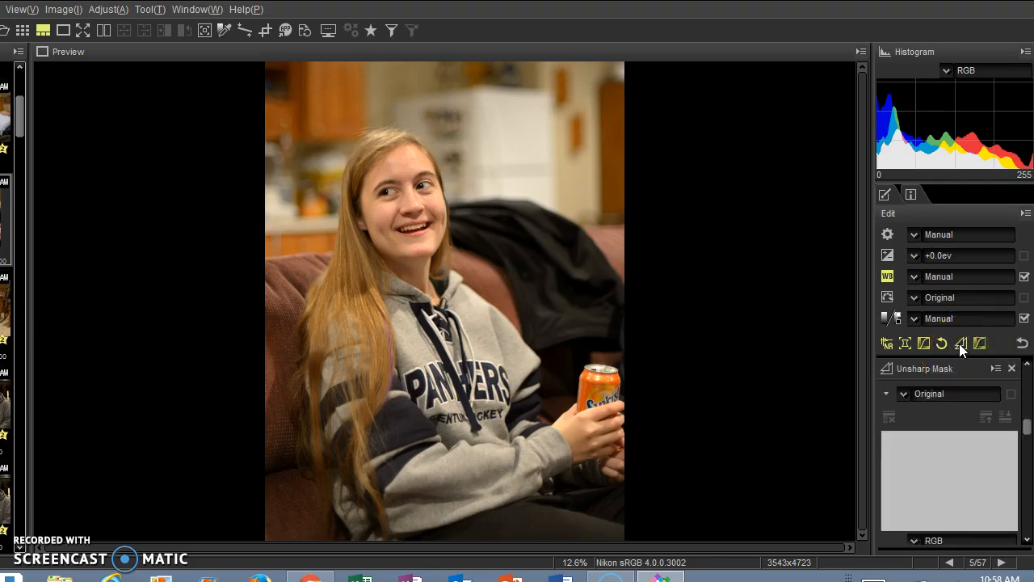
pyautogui.moveTo(1027, 429); pyautogui.dragTo(1028, 446)
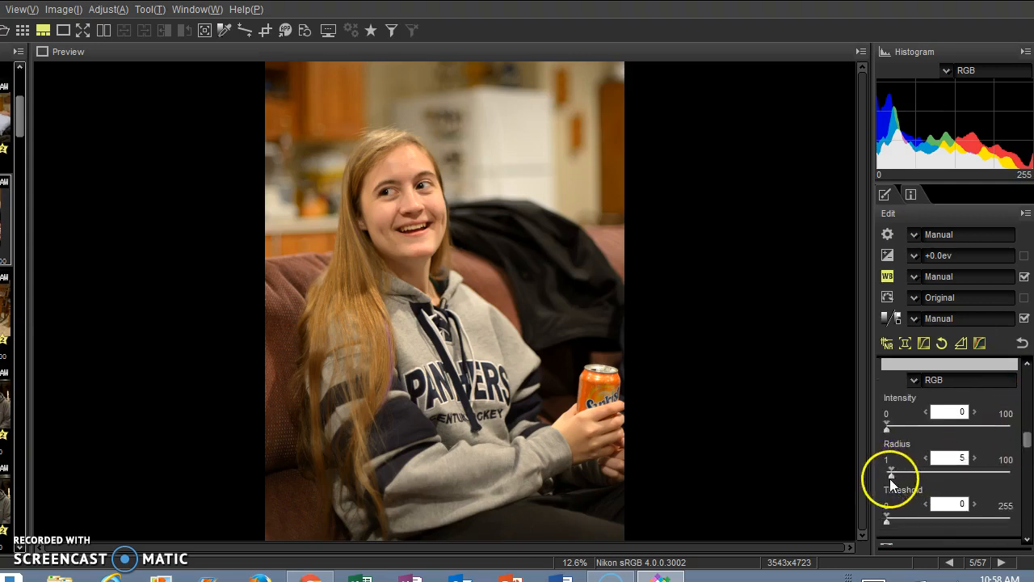
pyautogui.moveTo(886, 426); pyautogui.dragTo(916, 439)
# Set the photo's exposure compensation to -0.37
pyautogui.click(887, 257)
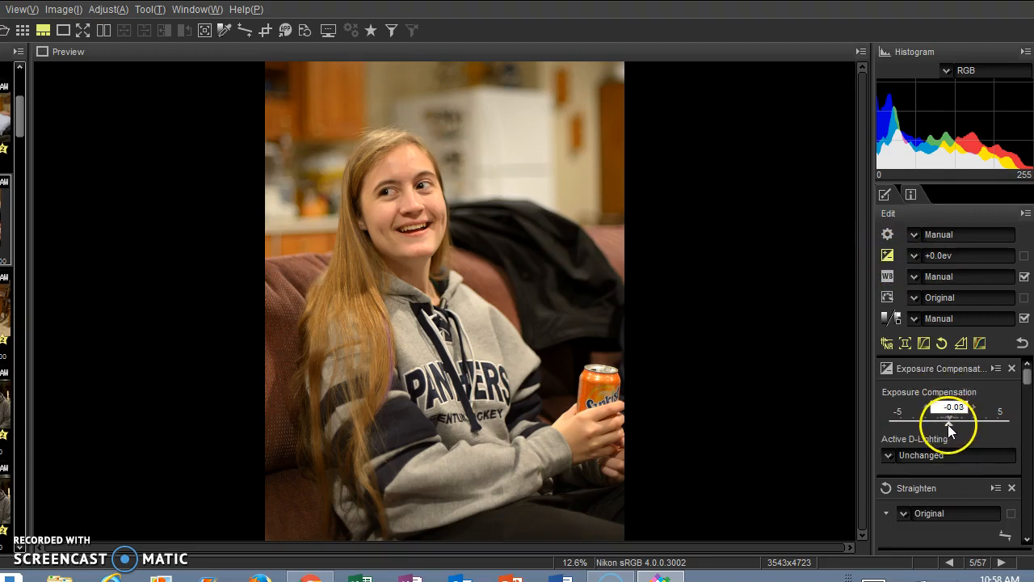
pyautogui.moveTo(949, 424); pyautogui.dragTo(944, 424)
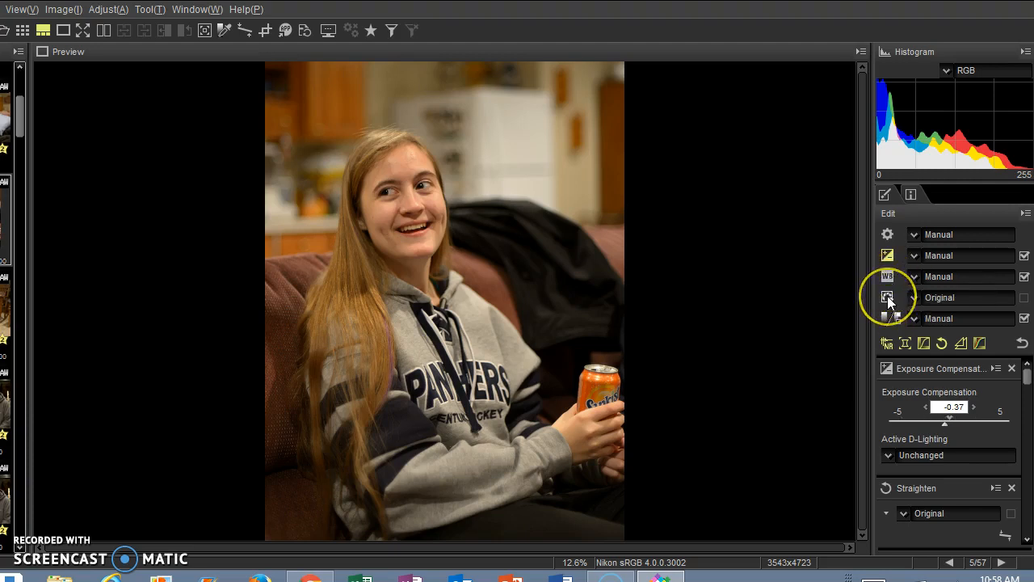
# Try desaturating the soda can's orange hue on the Chroma curve and delete the added curve point
pyautogui.click(926, 344)
pyautogui.moveTo(1031, 392); pyautogui.dragTo(1024, 397)
pyautogui.click(973, 374)
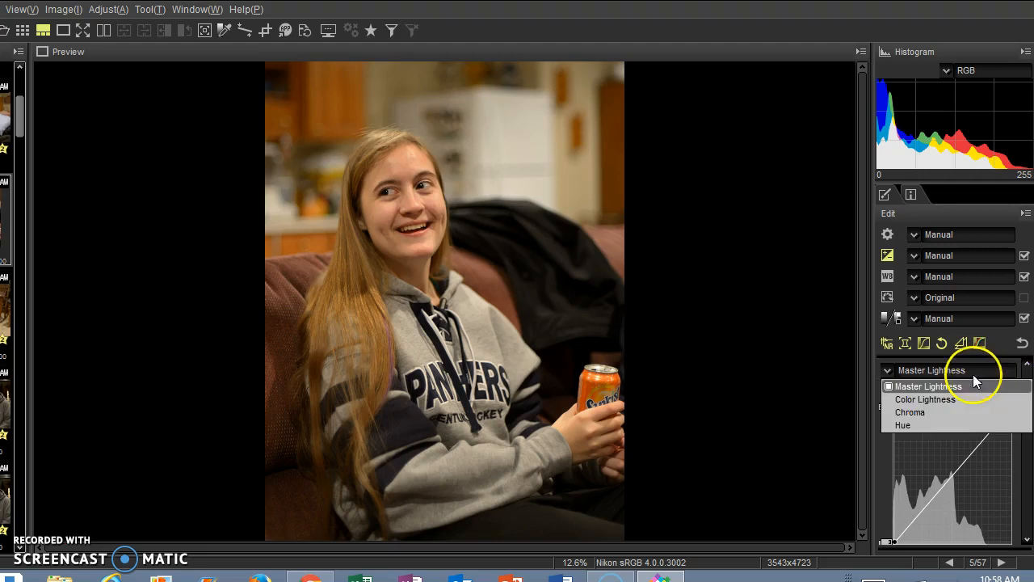
pyautogui.click(923, 409)
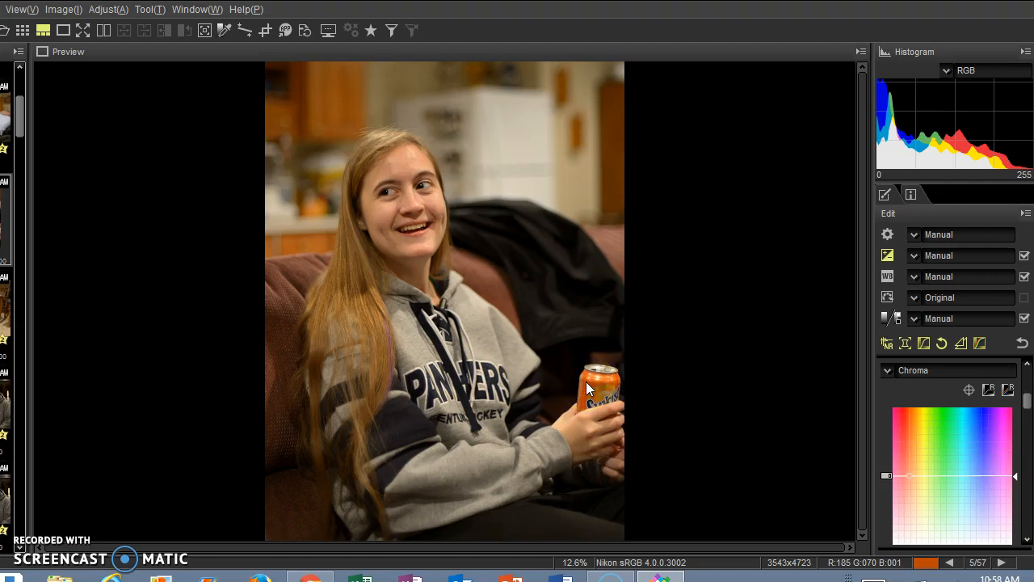
pyautogui.click(911, 474)
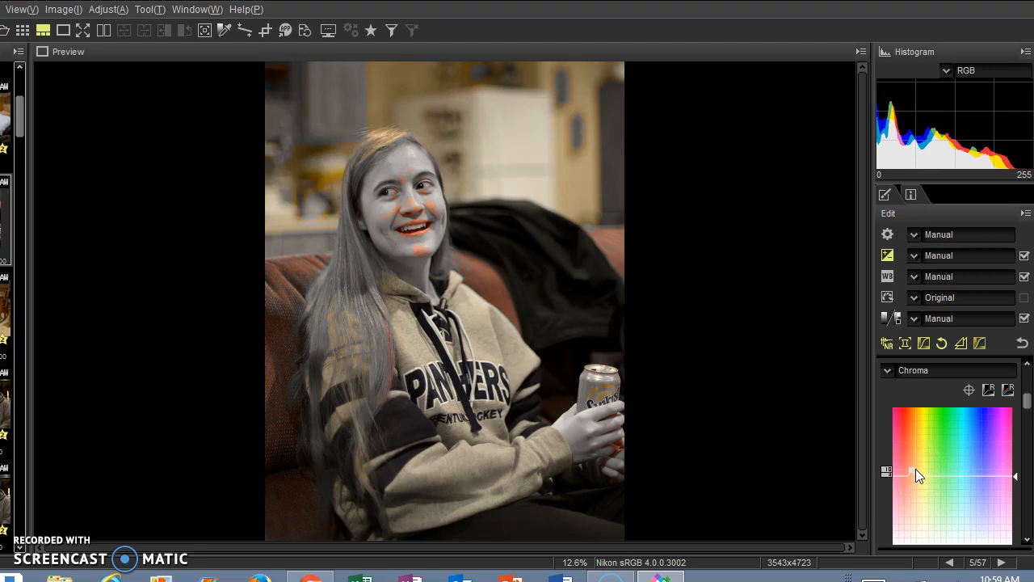
pyautogui.press('Delete')
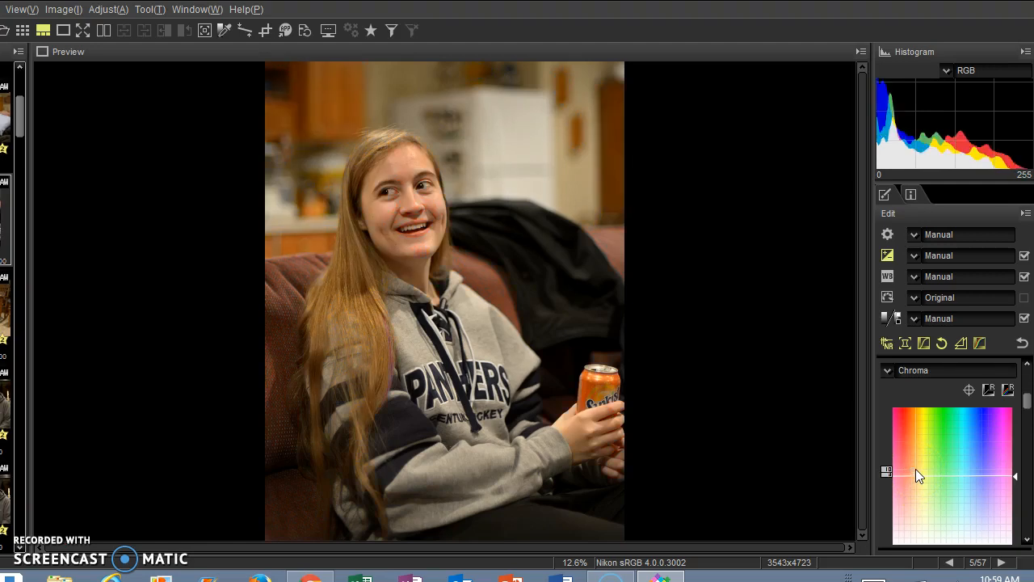
# Try raising the orange hue on the Color Lightness curve and remove the adjustment
pyautogui.click(913, 370)
pyautogui.click(912, 396)
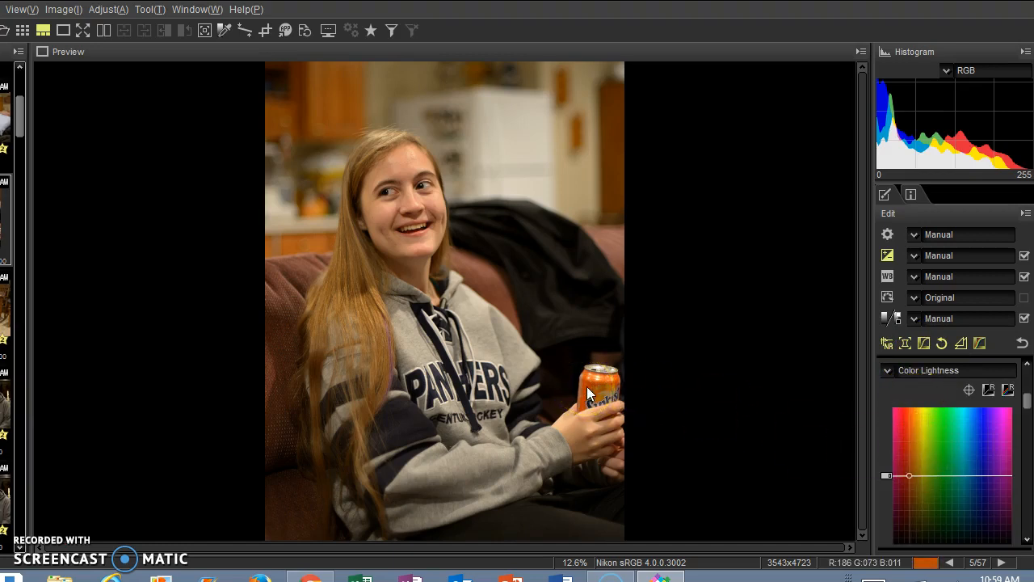
pyautogui.moveTo(906, 459); pyautogui.dragTo(910, 469)
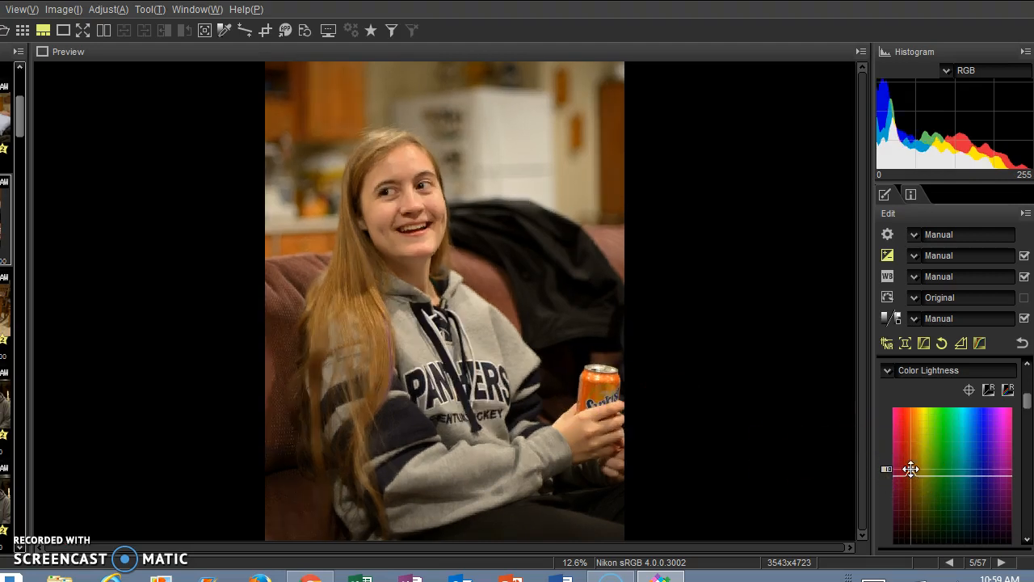
pyautogui.moveTo(910, 468)
pyautogui.mouseDown()
pyautogui.moveTo(912, 421)
pyautogui.moveTo(916, 452)
pyautogui.mouseUp()
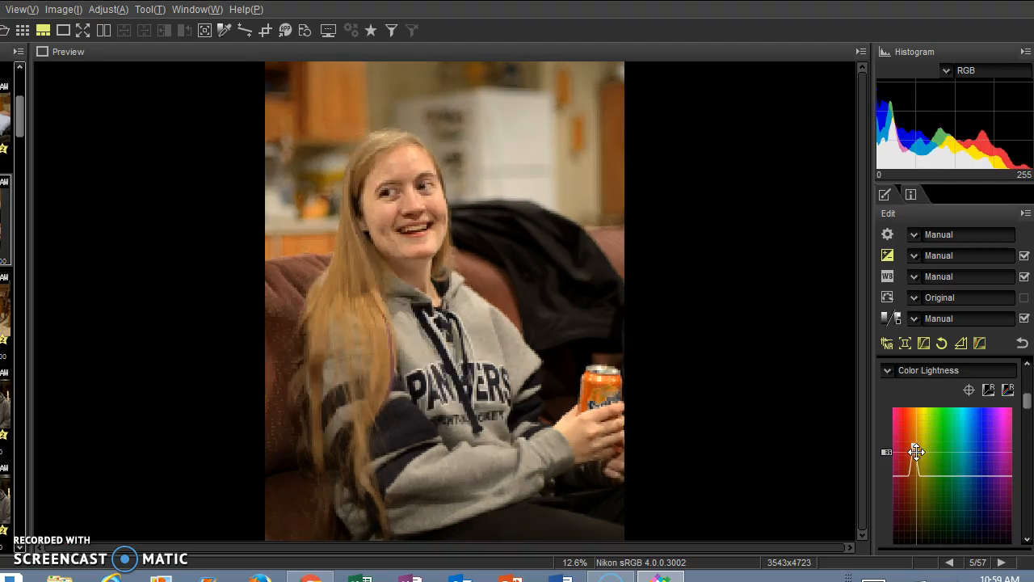
pyautogui.scroll(3, 917, 452)
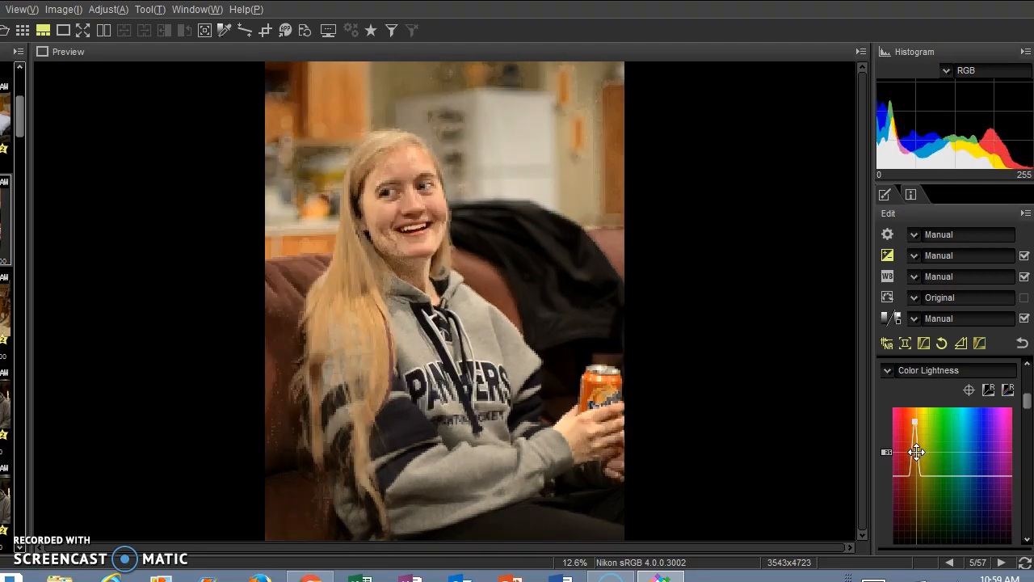
pyautogui.scroll(-3, 917, 452)
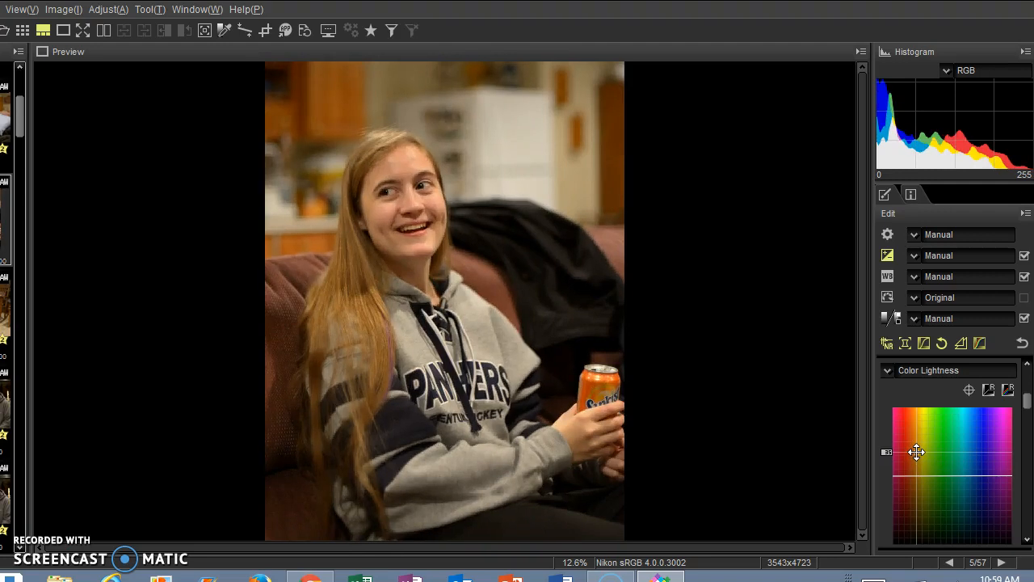
pyautogui.click(916, 452)
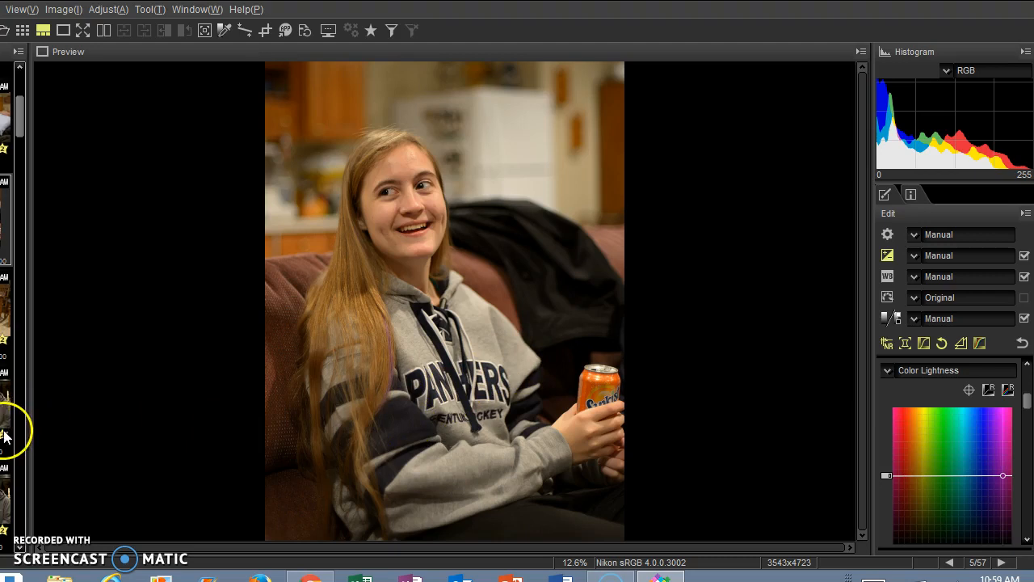
# Open the photo of two women preparing snacks and raise the red hues on its Color Lightness curve
pyautogui.click(20, 448)
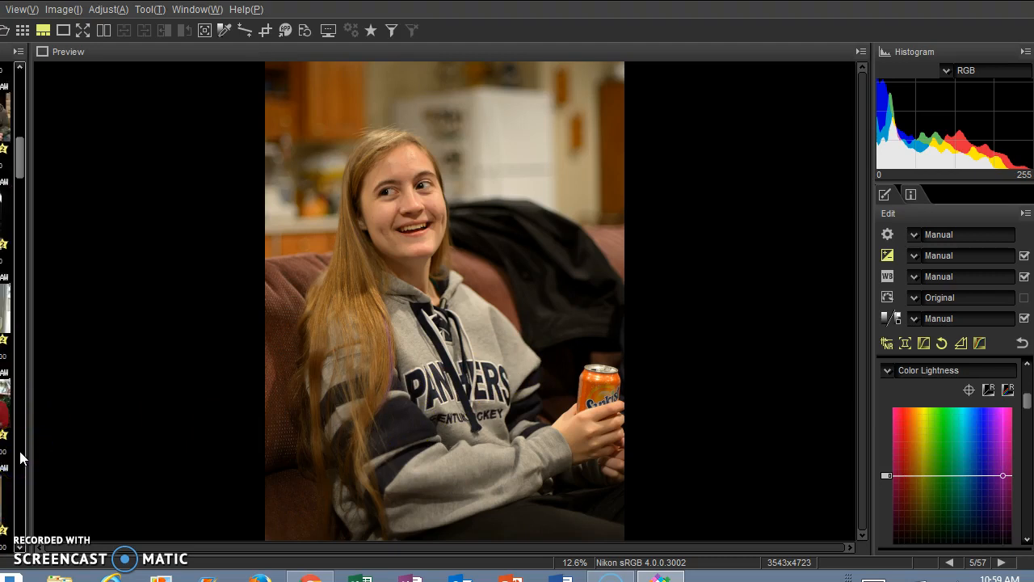
pyautogui.click(15, 442)
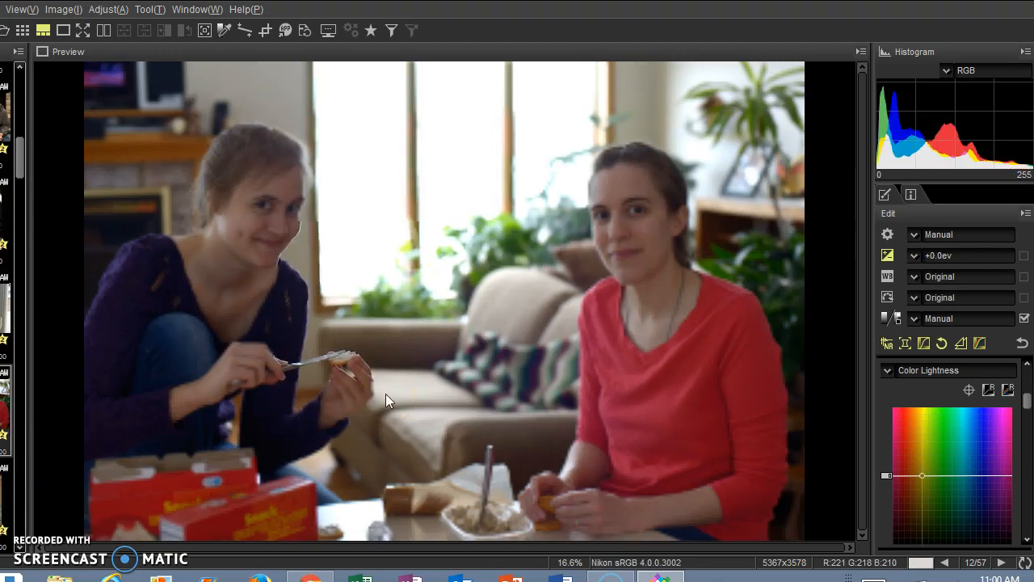
pyautogui.moveTo(919, 423); pyautogui.dragTo(707, 404)
pyautogui.moveTo(901, 475); pyautogui.dragTo(900, 463)
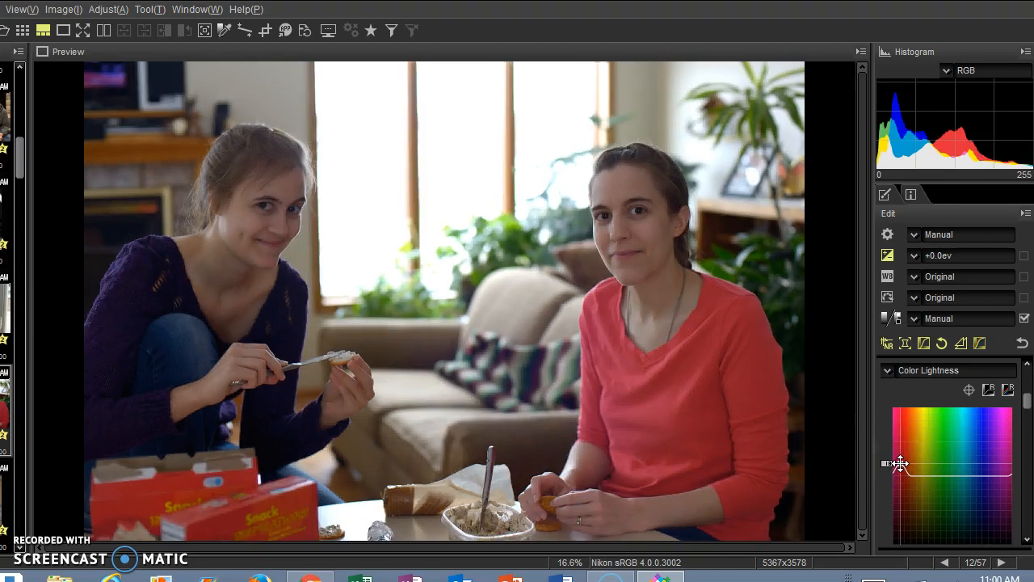
pyautogui.moveTo(901, 463); pyautogui.dragTo(900, 442)
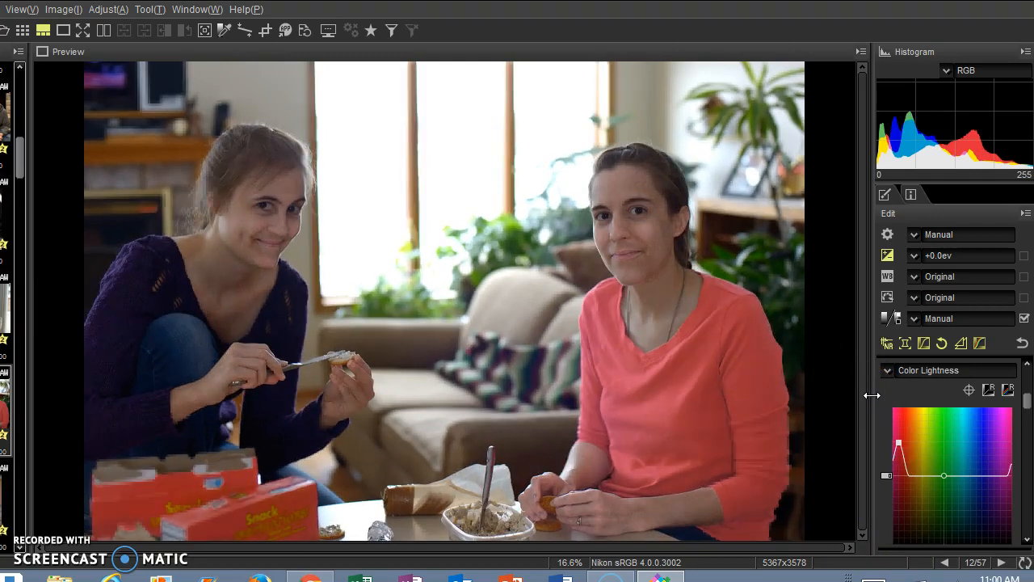
# Undo the red hue adjustments on the photo's Color Lightness curve
pyautogui.hotkey('ctrl', 'z')
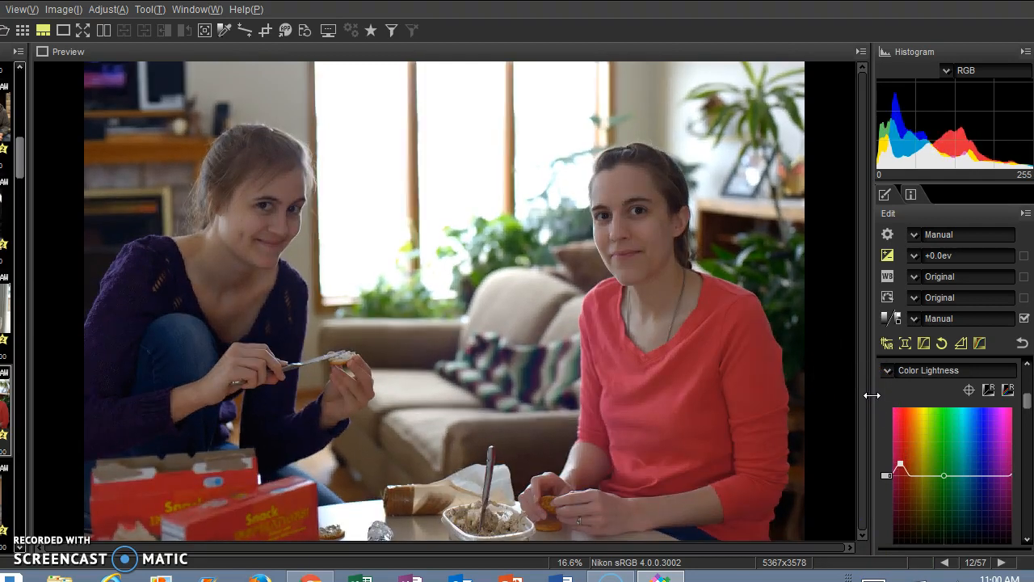
pyautogui.hotkey('ctrl', 'z')
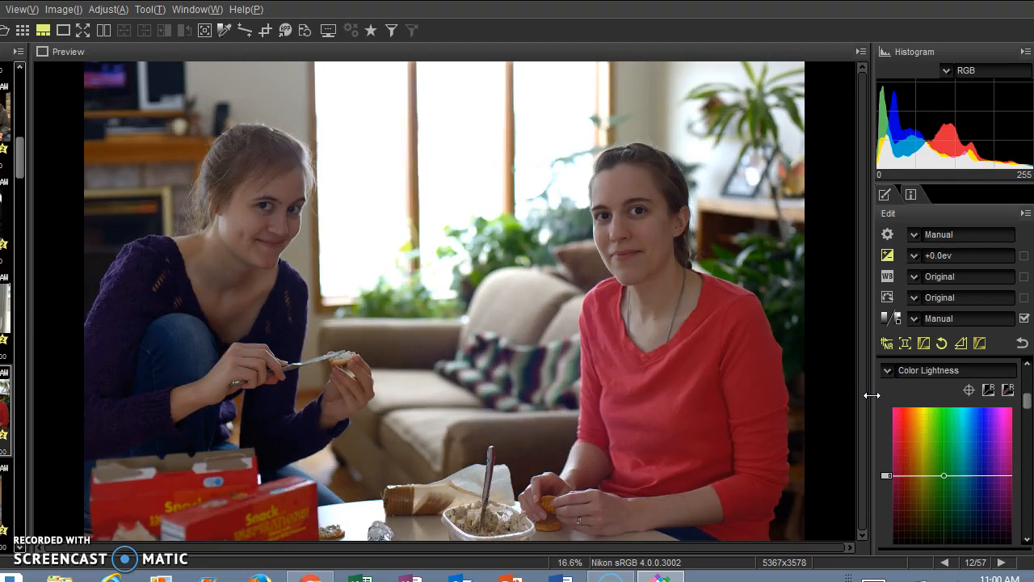
pyautogui.click(933, 370)
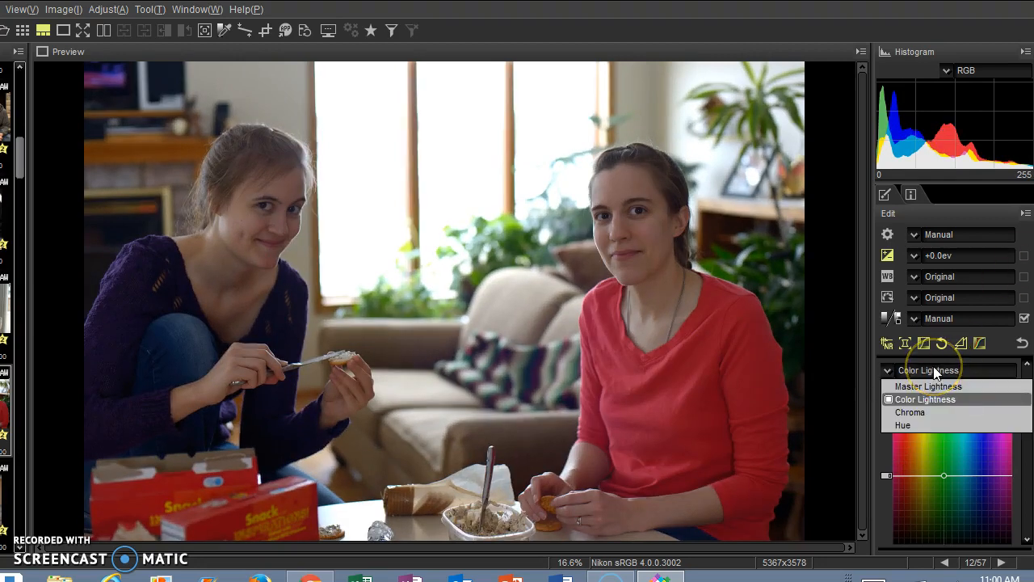
pyautogui.click(935, 372)
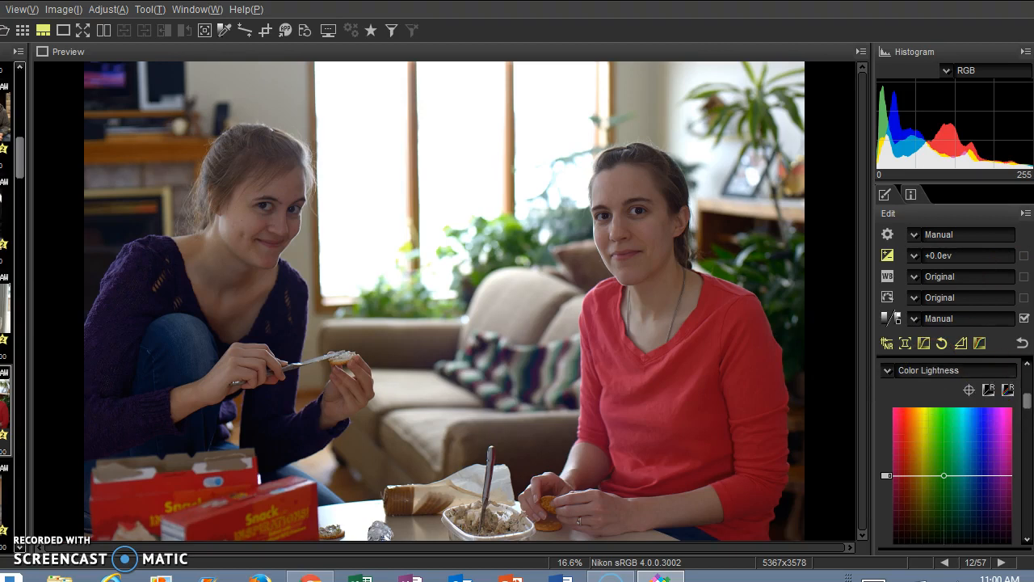
# Show the Master Lightness curve in the LCH adjustment
pyautogui.click(924, 344)
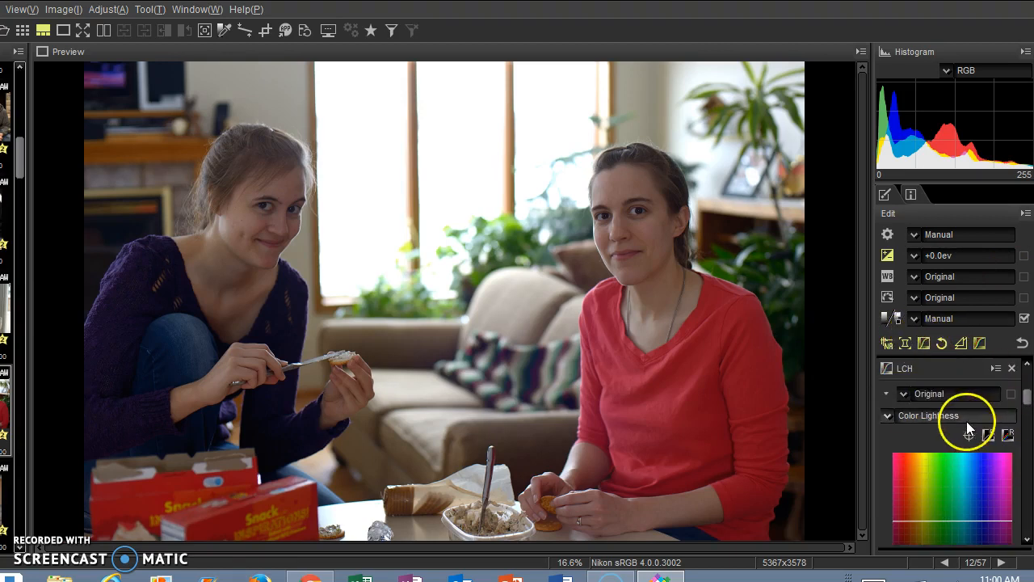
pyautogui.click(955, 396)
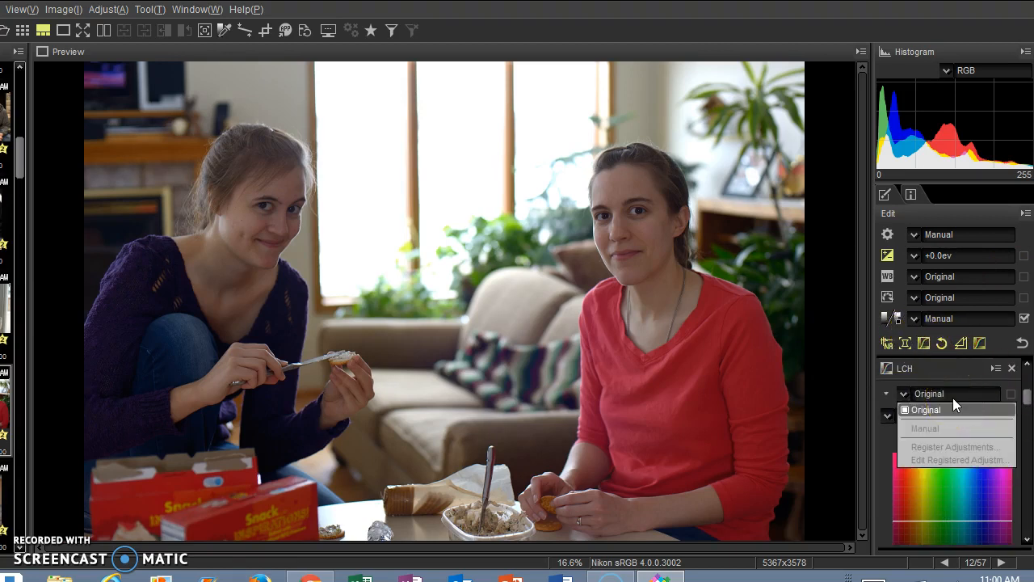
pyautogui.click(953, 397)
pyautogui.click(932, 416)
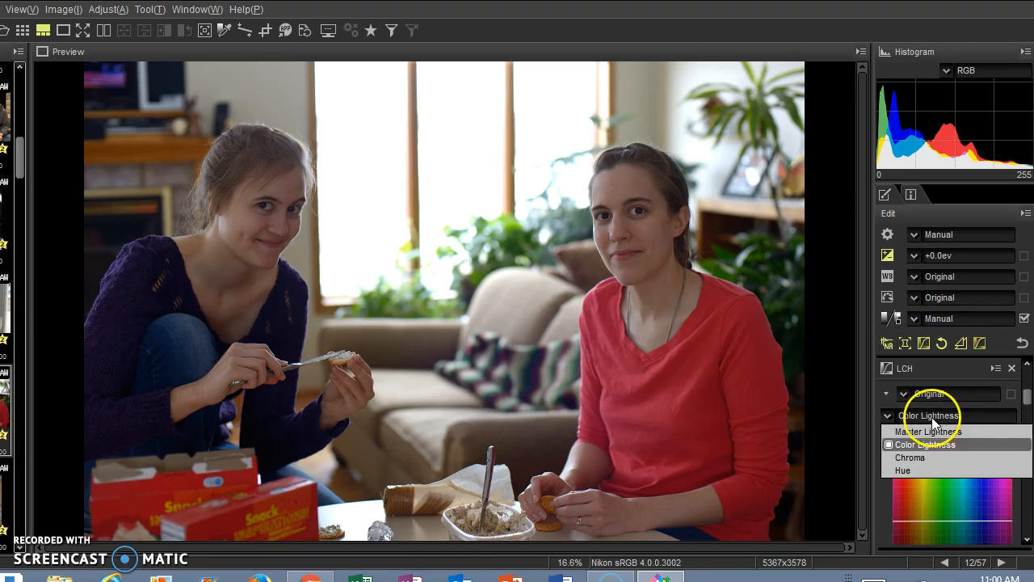
pyautogui.click(931, 429)
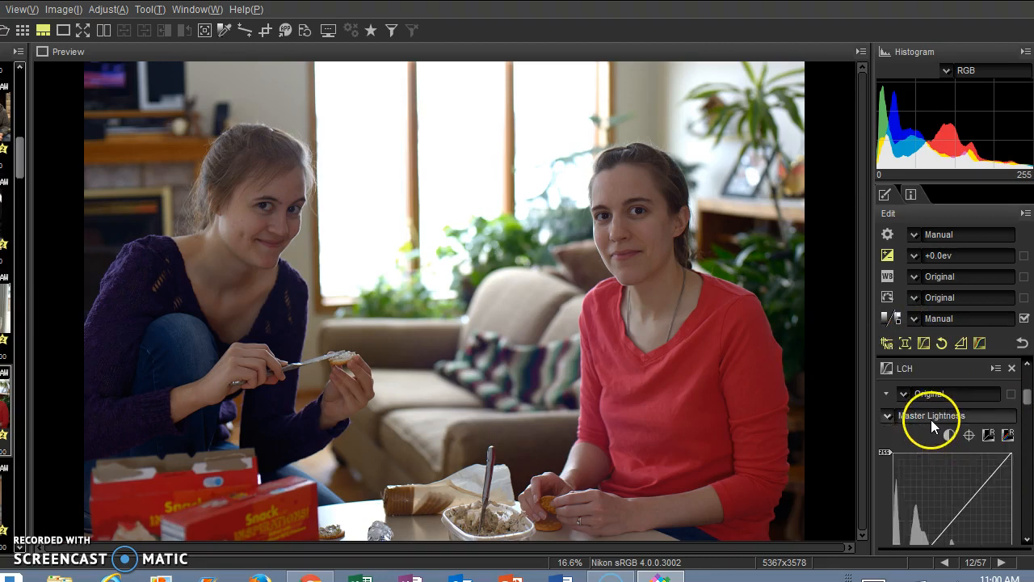
# Switch the LCH adjustment to Chroma and add a control point at the orange-red hues on its curve
pyautogui.click(931, 417)
pyautogui.click(938, 453)
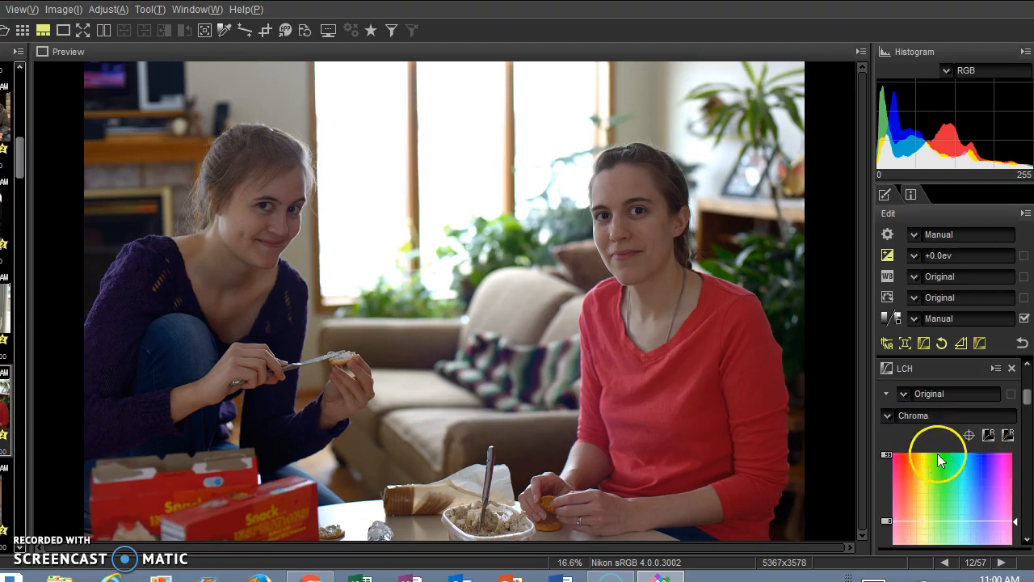
pyautogui.click(931, 510)
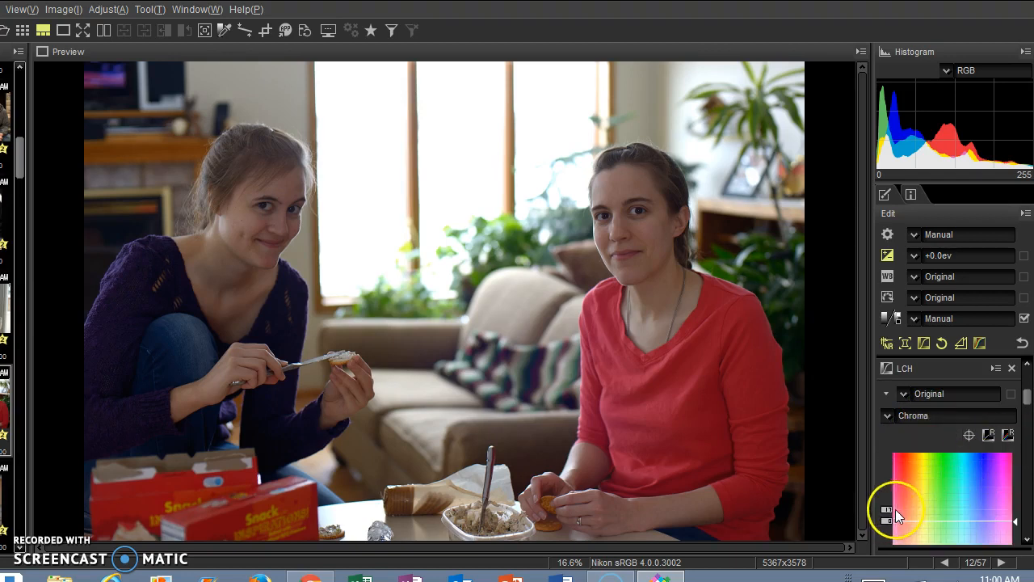
pyautogui.moveTo(895, 509)
pyautogui.mouseDown()
pyautogui.moveTo(906, 506)
pyautogui.moveTo(911, 521)
pyautogui.mouseUp()
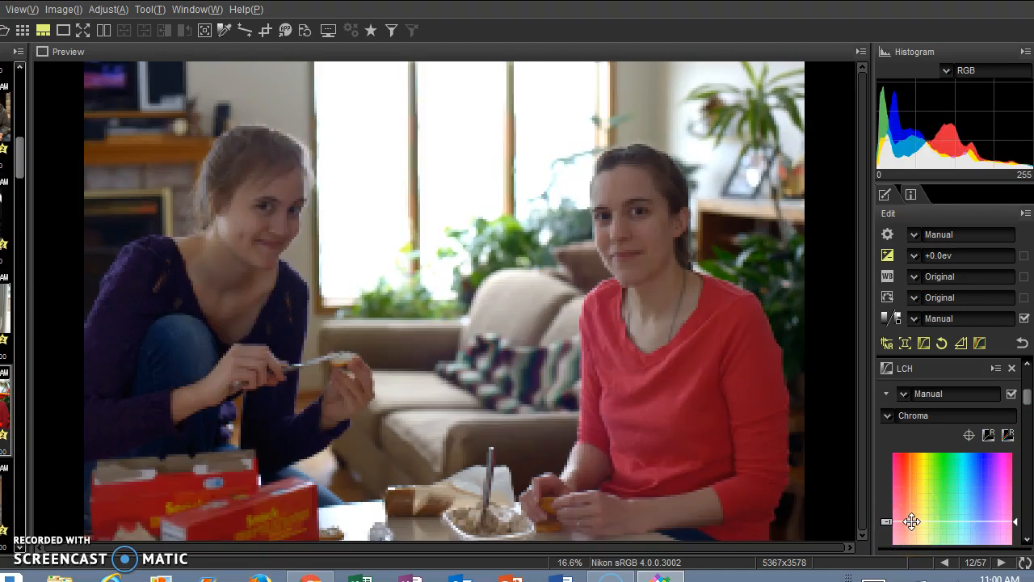
pyautogui.click(1015, 467)
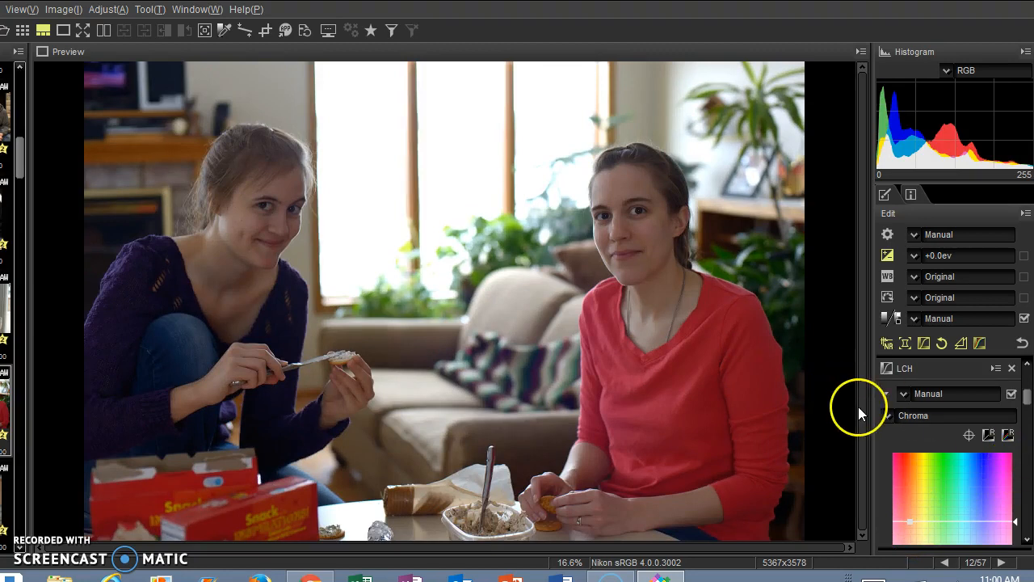
# Show the Blue channel in Levels & Curves, try raising its curve slightly, and undo the change
pyautogui.click(885, 321)
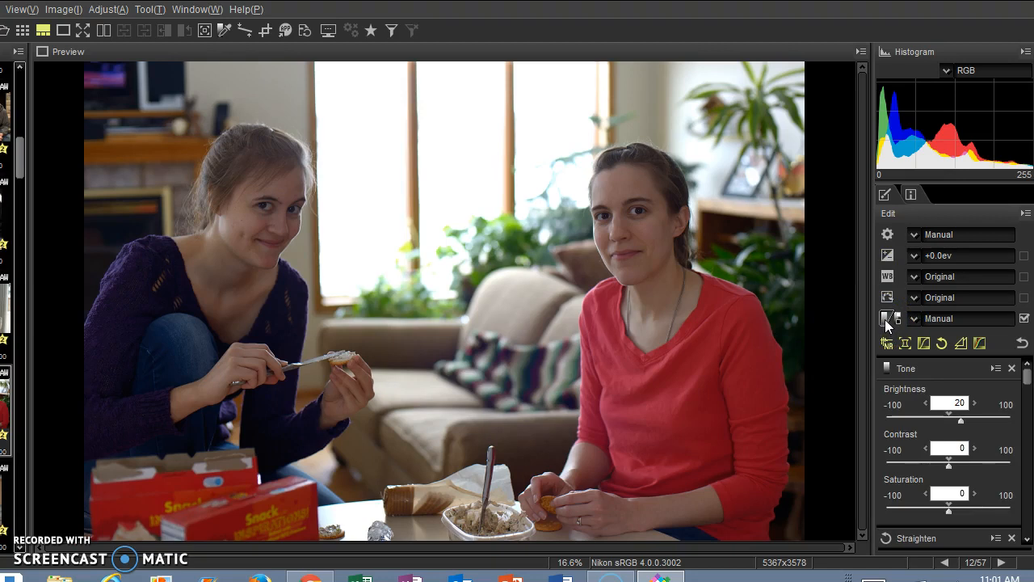
pyautogui.click(983, 345)
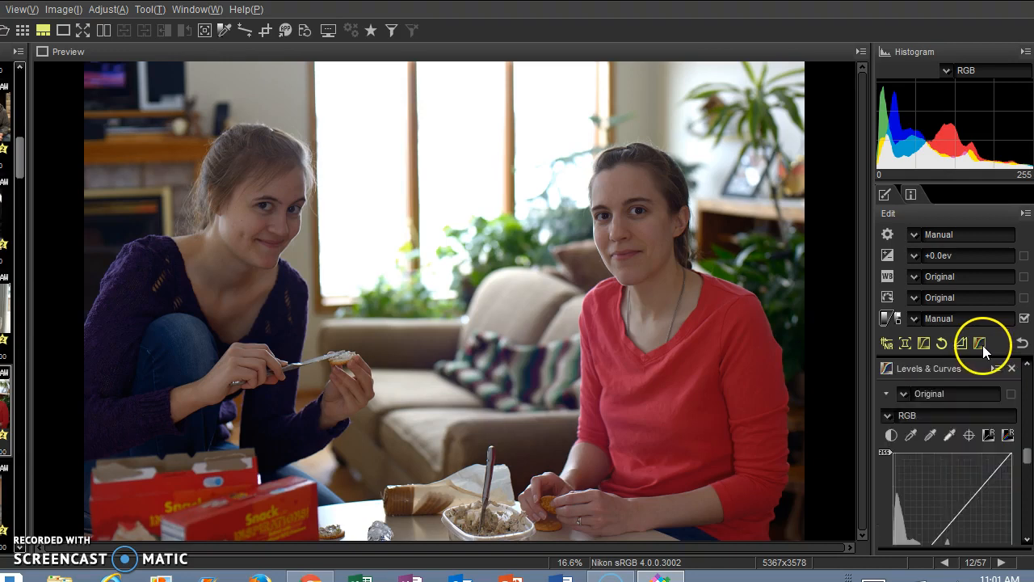
pyautogui.click(961, 414)
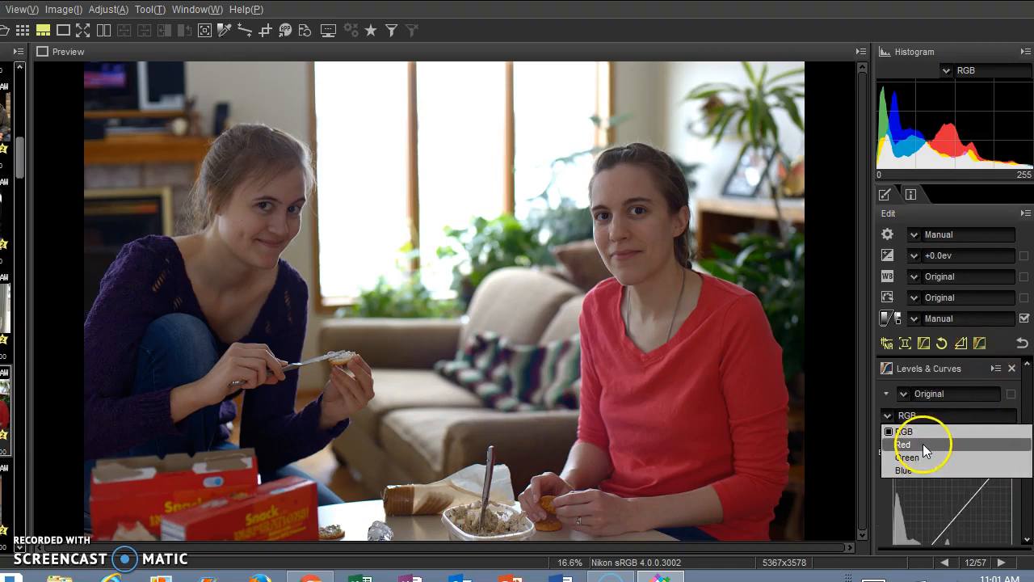
pyautogui.click(908, 469)
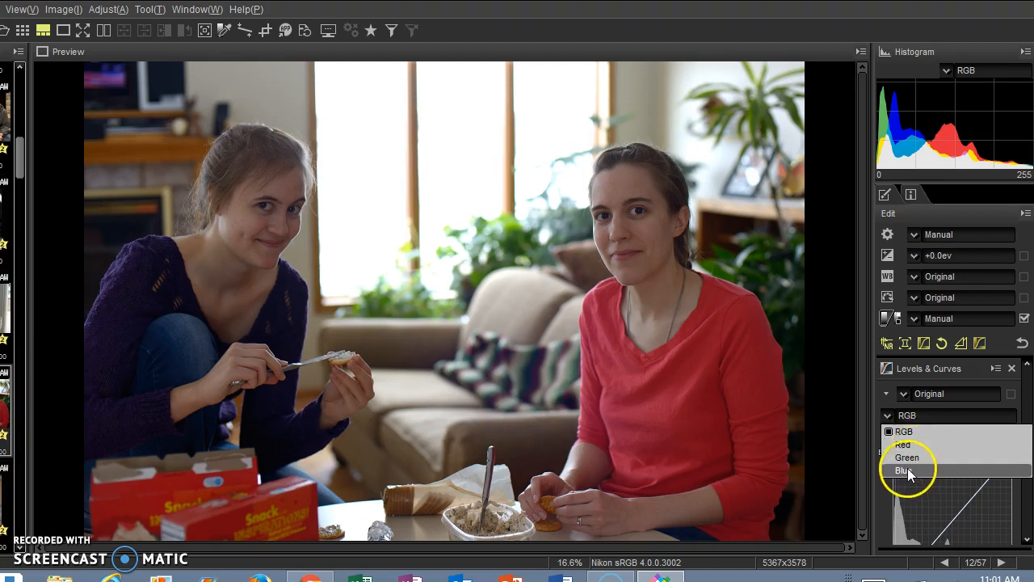
pyautogui.moveTo(947, 523); pyautogui.dragTo(937, 517)
pyautogui.hotkey('ctrl', 'z')
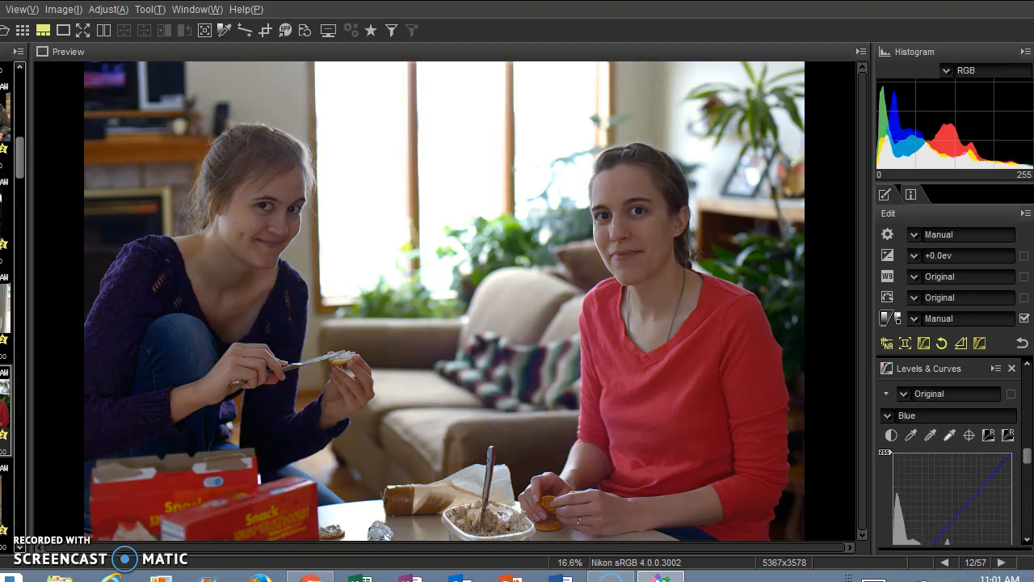